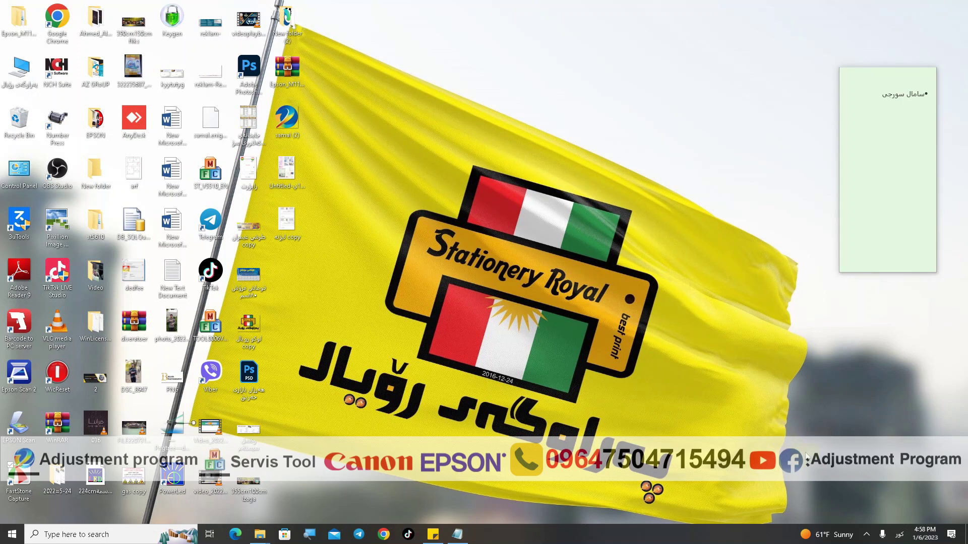
Step: Disconnect the computer from its current Wi-Fi network
{"action": "left_click", "coordinate": [937, 537]}
{"action": "mouse_move", "coordinate": [924, 534]}
{"action": "left_click", "coordinate": [872, 536]}
{"action": "left_click", "coordinate": [883, 499]}
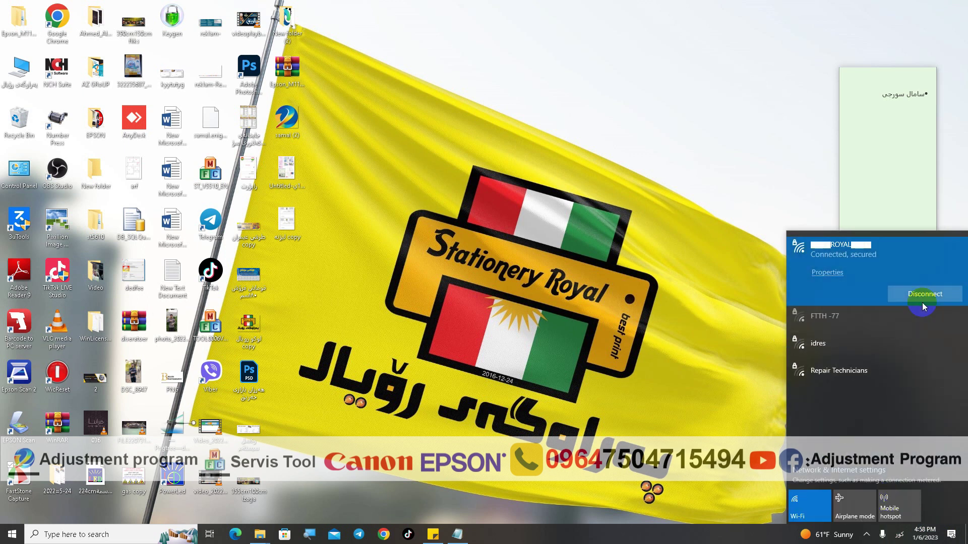
{"action": "left_click", "coordinate": [915, 299]}
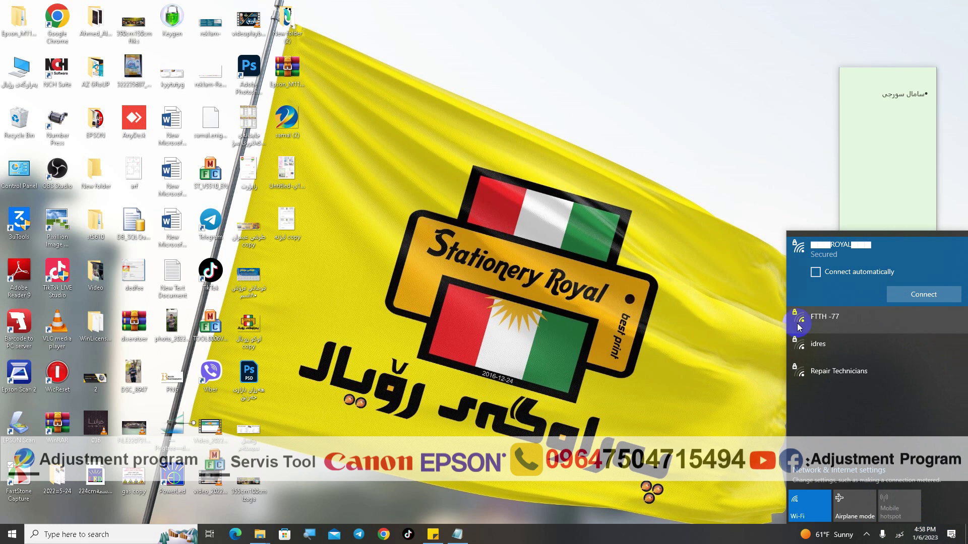
Step: Close the network list and launch Photoshop 2022 from its desktop shortcut
{"action": "left_click", "coordinate": [659, 379]}
{"action": "left_click", "coordinate": [250, 71]}
{"action": "double_click", "coordinate": [251, 71]}
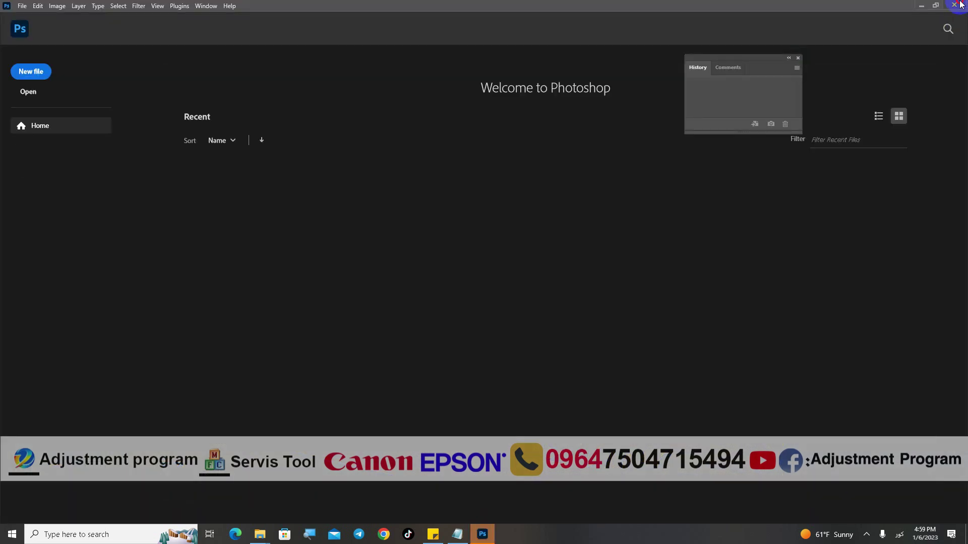
Step: Close the Photoshop 2022 window
{"action": "left_click", "coordinate": [959, 5]}
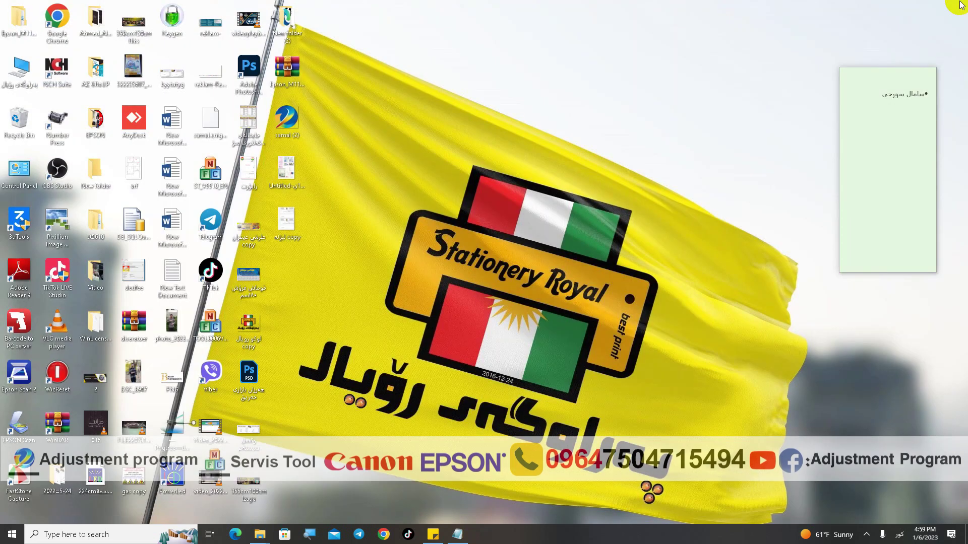
Step: Move the Photoshop shortcut aside and select Adobe Photoshop 2022 in Control Panel's installed programs
{"action": "left_click", "coordinate": [247, 81]}
{"action": "left_click_drag", "start_coordinate": [247, 80], "coordinate": [460, 121]}
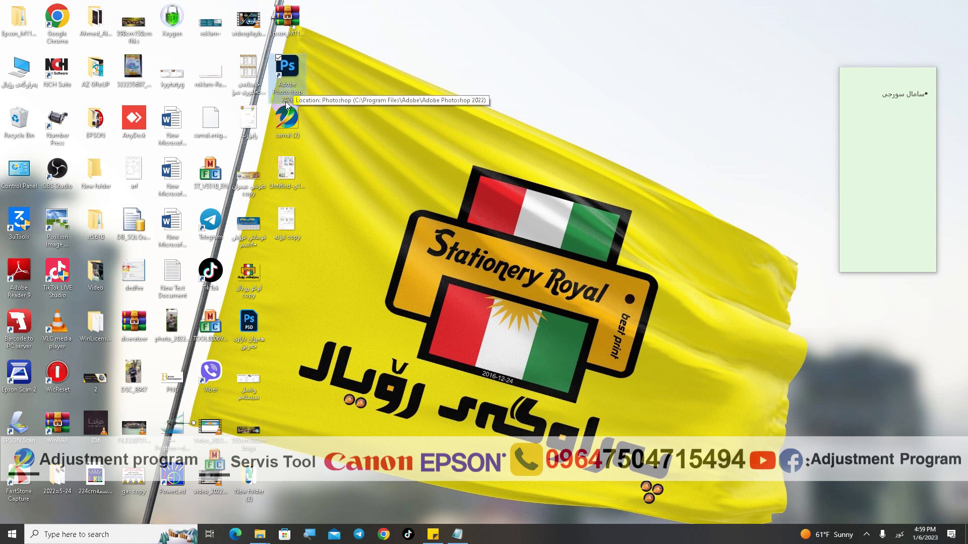
{"action": "double_click", "coordinate": [20, 169]}
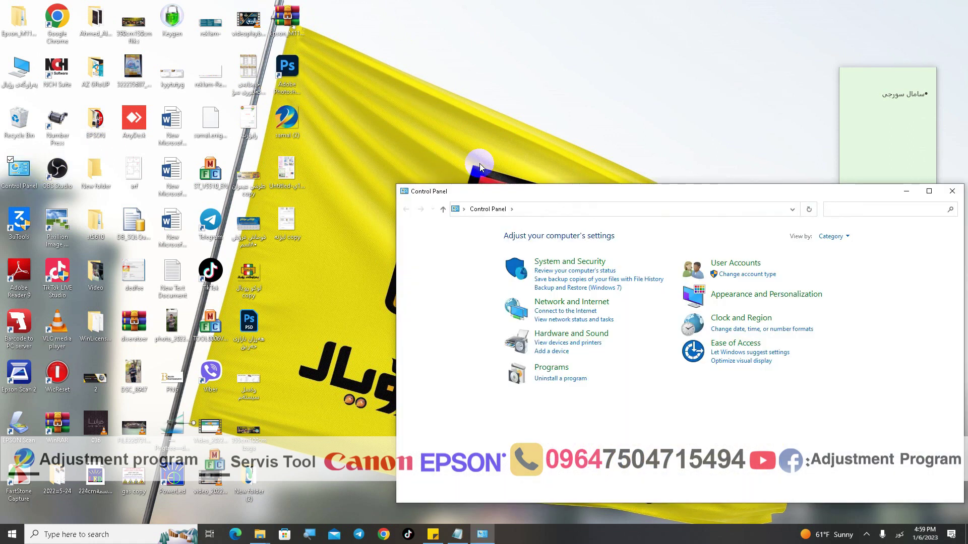
{"action": "left_click", "coordinate": [540, 379]}
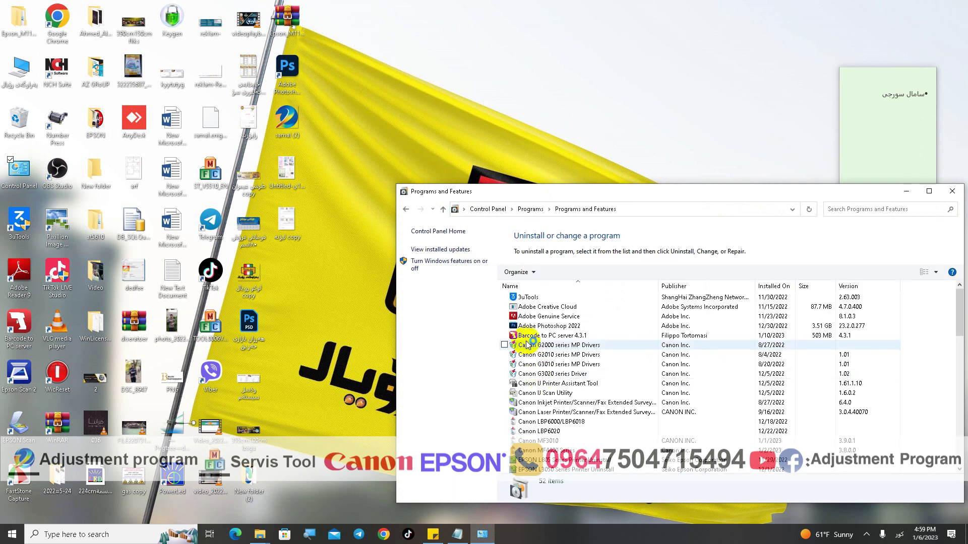
{"action": "left_click", "coordinate": [546, 329]}
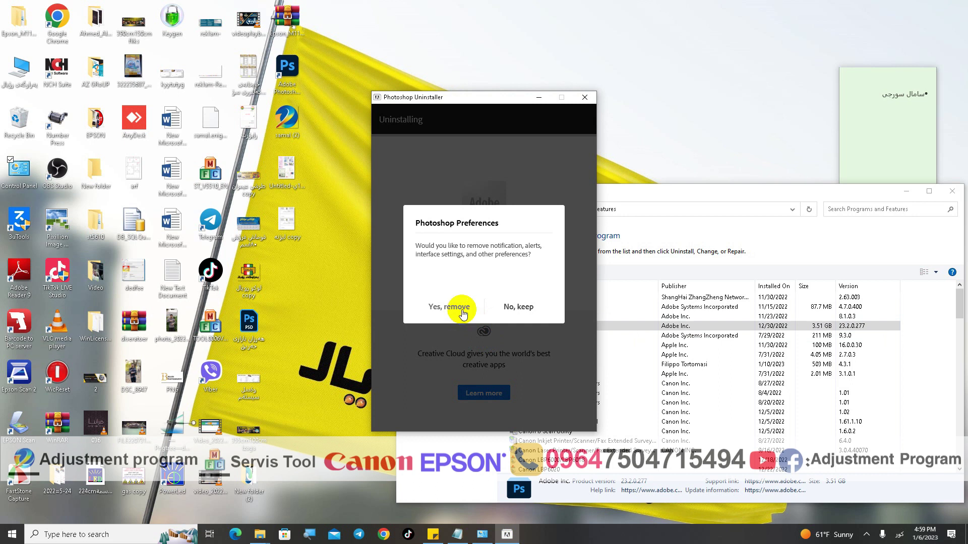
Step: Agree to remove preferences, try uninstalling Adobe Creative Cloud, then quit the failed Photoshop uninstaller
{"action": "left_click", "coordinate": [460, 309]}
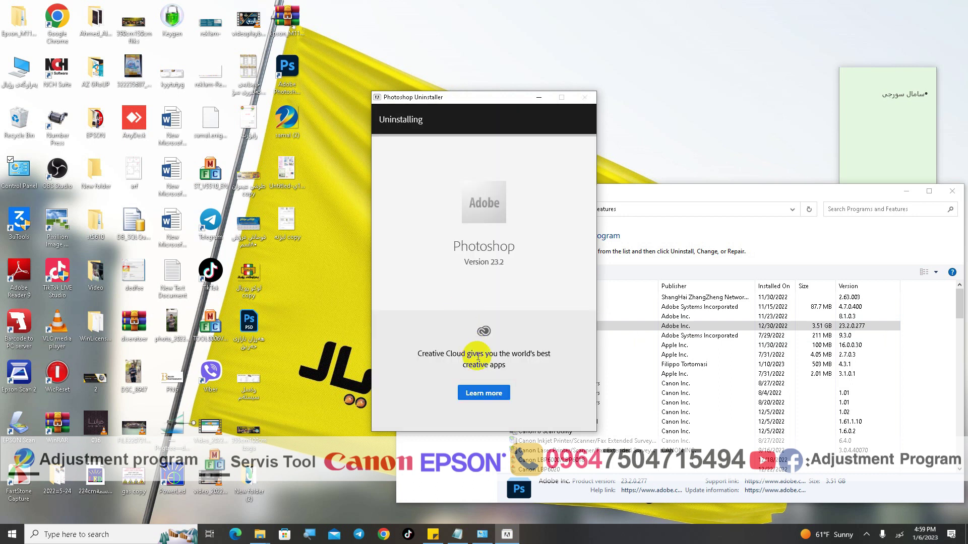
{"action": "left_click_drag", "start_coordinate": [687, 195], "coordinate": [628, 189]}
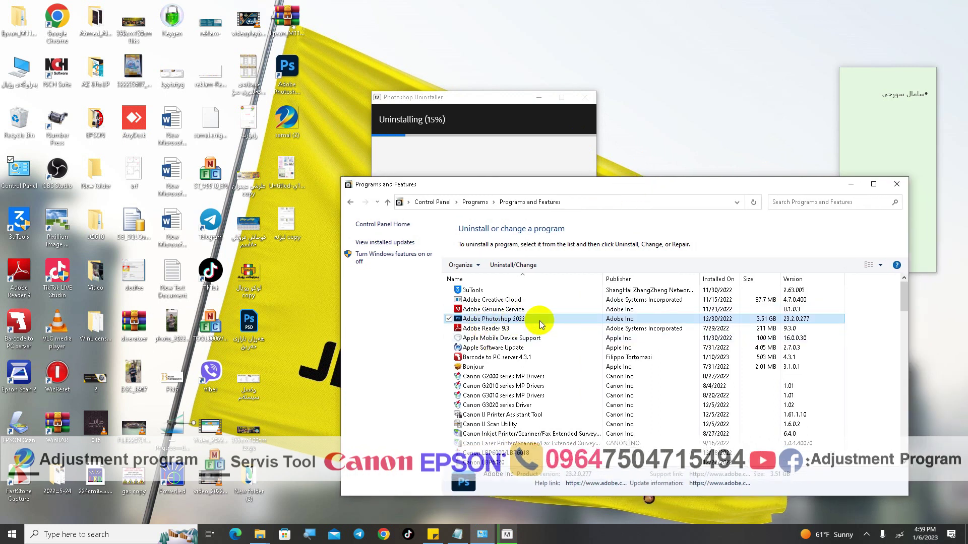
{"action": "left_click", "coordinate": [483, 301]}
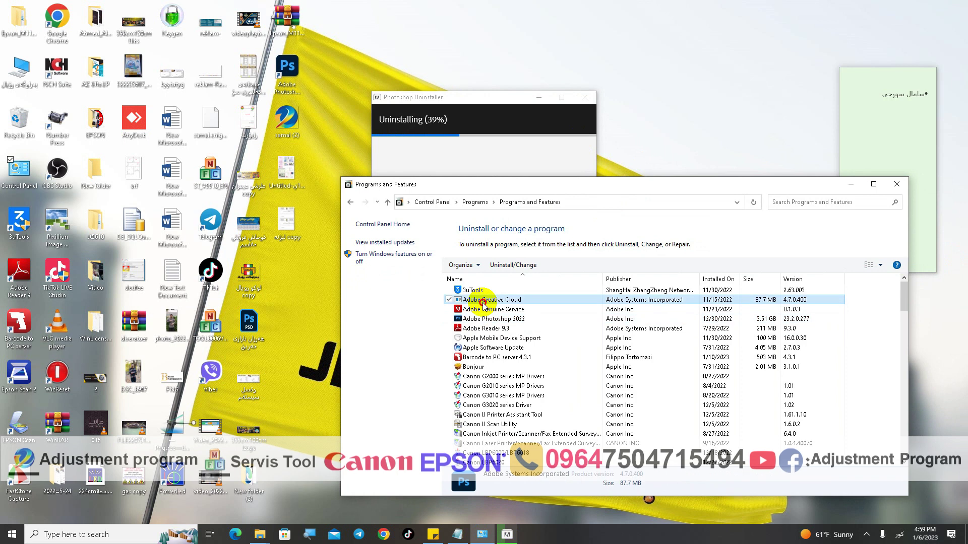
{"action": "left_click", "coordinate": [504, 311]}
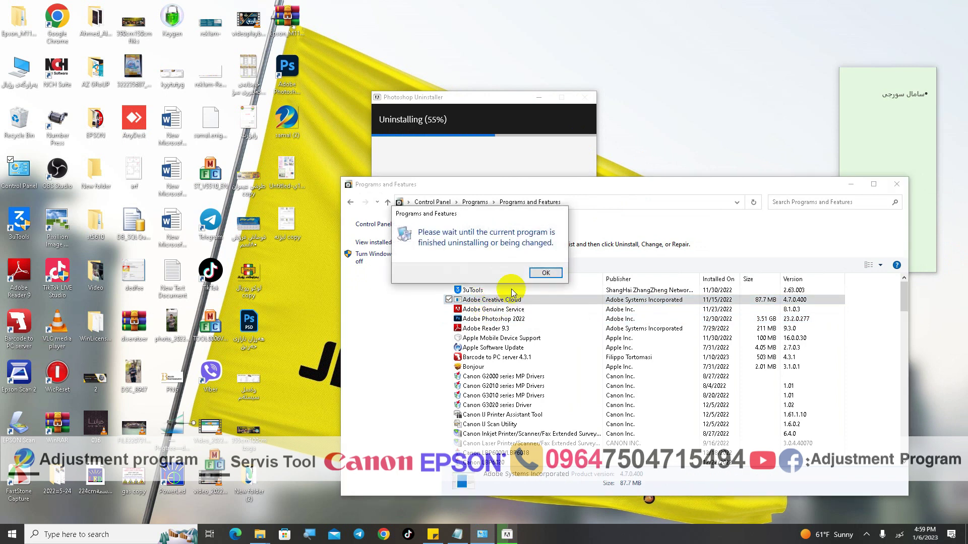
{"action": "left_click", "coordinate": [542, 275]}
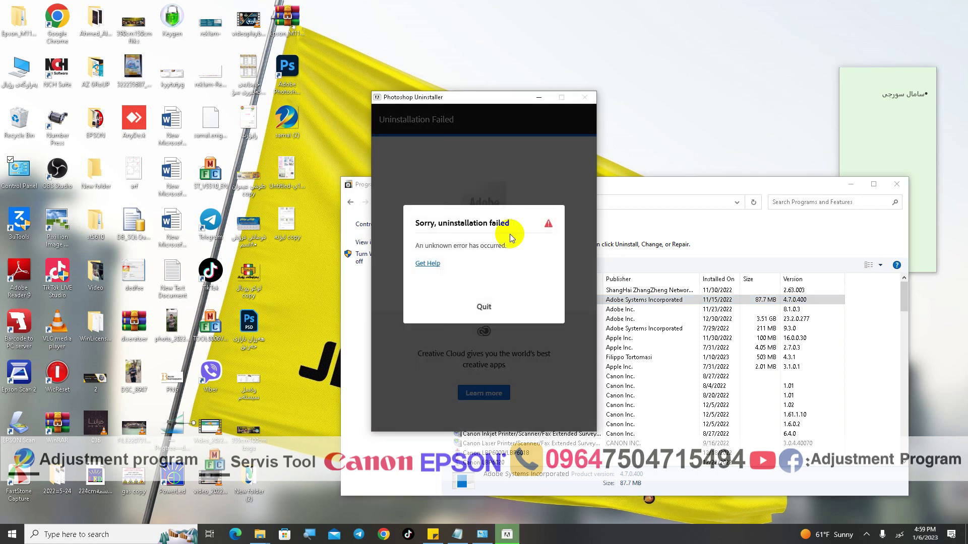
{"action": "left_click", "coordinate": [492, 309]}
Step: Retry uninstalling Adobe Creative Cloud and Adobe Photoshop 2022, dismissing the wait-until-finished messages
{"action": "right_click", "coordinate": [492, 302]}
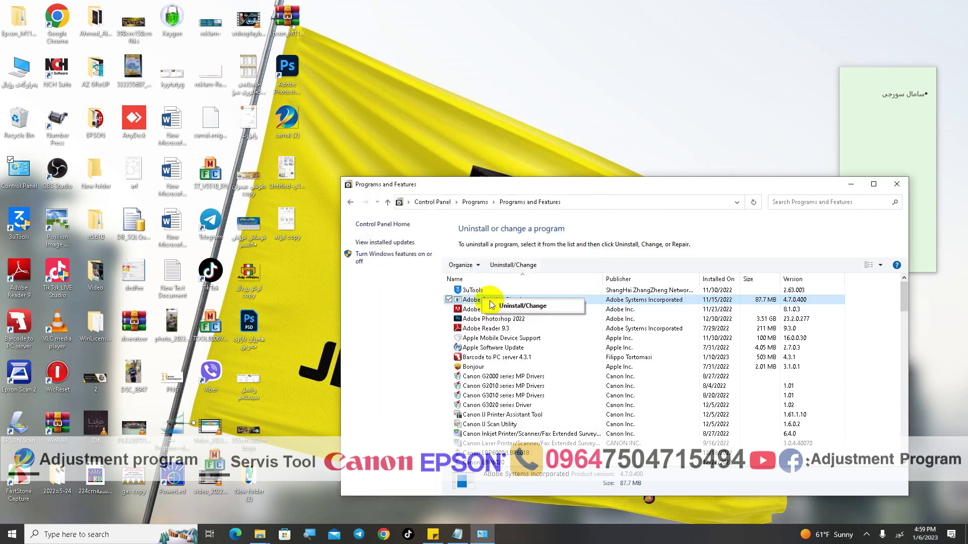
{"action": "left_click", "coordinate": [499, 308]}
{"action": "left_click", "coordinate": [540, 274]}
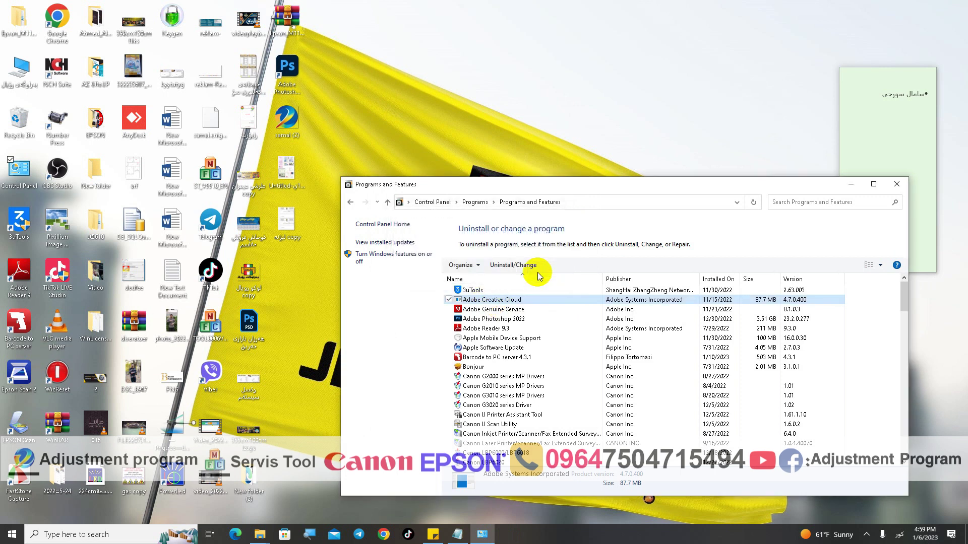
{"action": "left_click", "coordinate": [501, 318]}
{"action": "right_click", "coordinate": [502, 315]}
{"action": "left_click", "coordinate": [523, 327]}
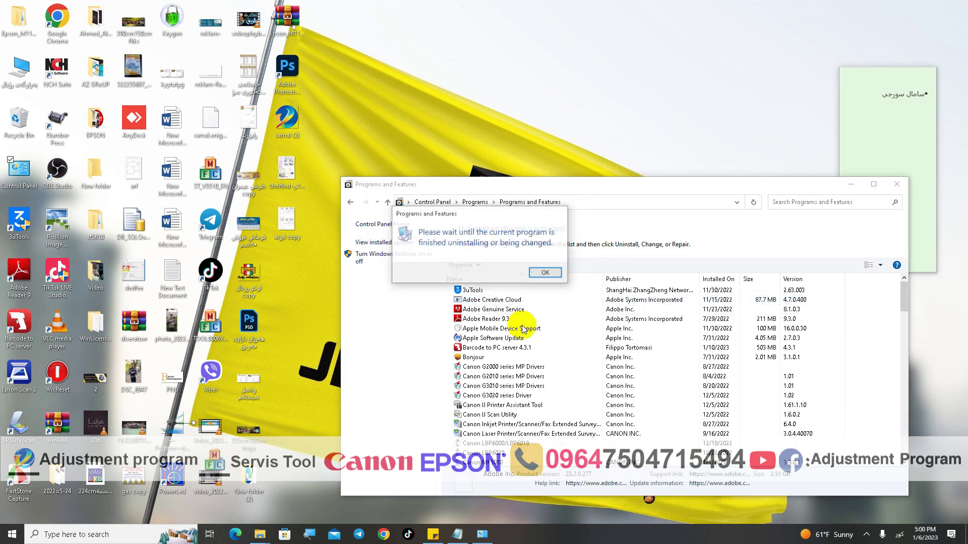
{"action": "left_click", "coordinate": [542, 273]}
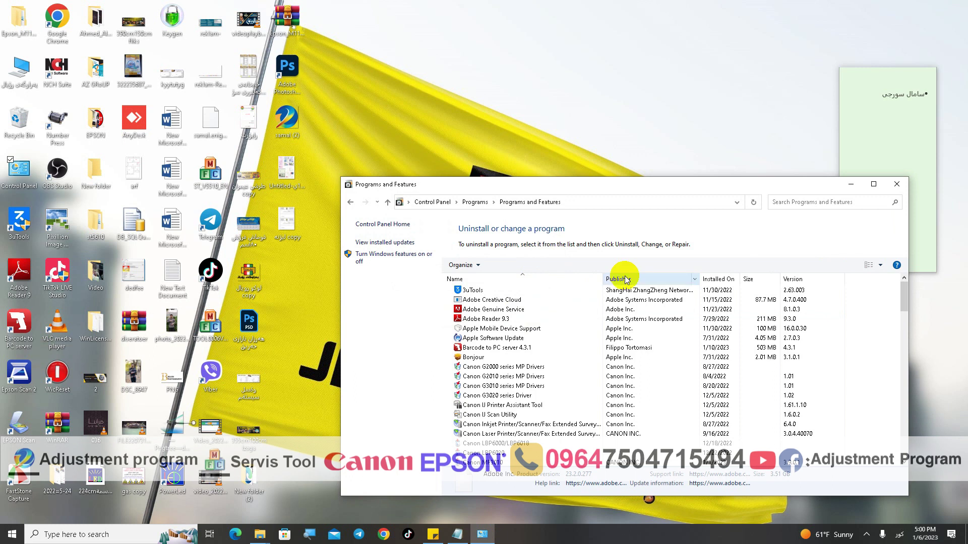
Step: Remove the broken Adobe Creative Cloud entry and close the installed programs window
{"action": "left_click", "coordinate": [512, 300]}
{"action": "right_click", "coordinate": [515, 298]}
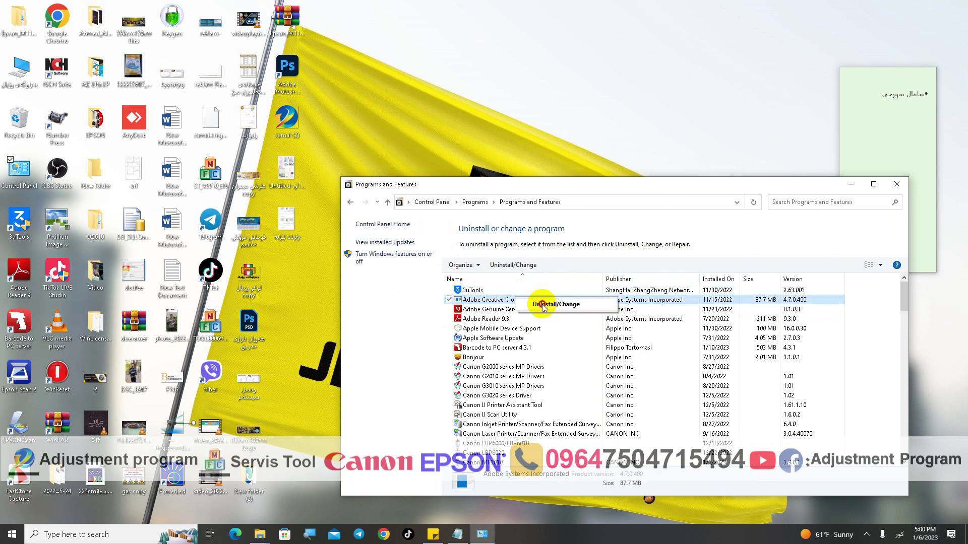
{"action": "left_click", "coordinate": [542, 305]}
{"action": "left_click", "coordinate": [511, 279]}
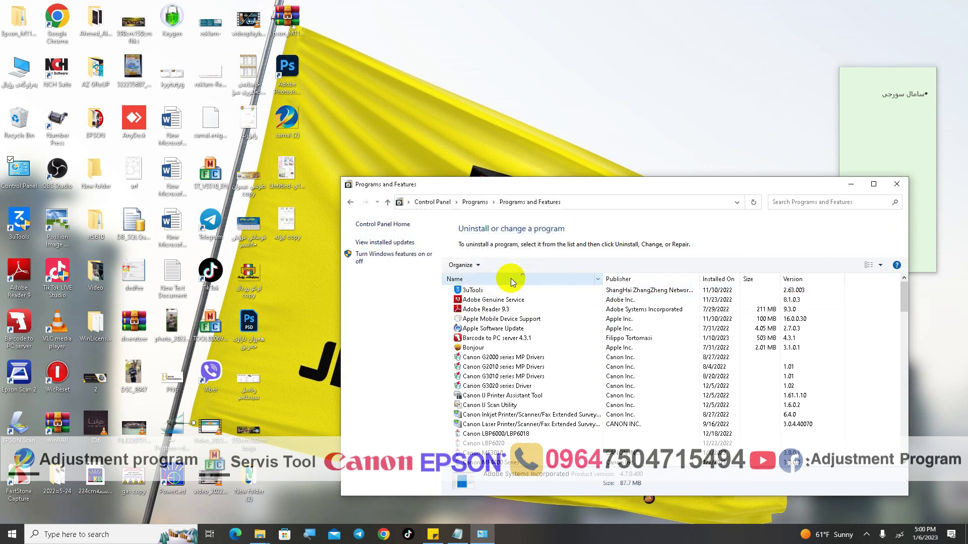
{"action": "left_click", "coordinate": [897, 184]}
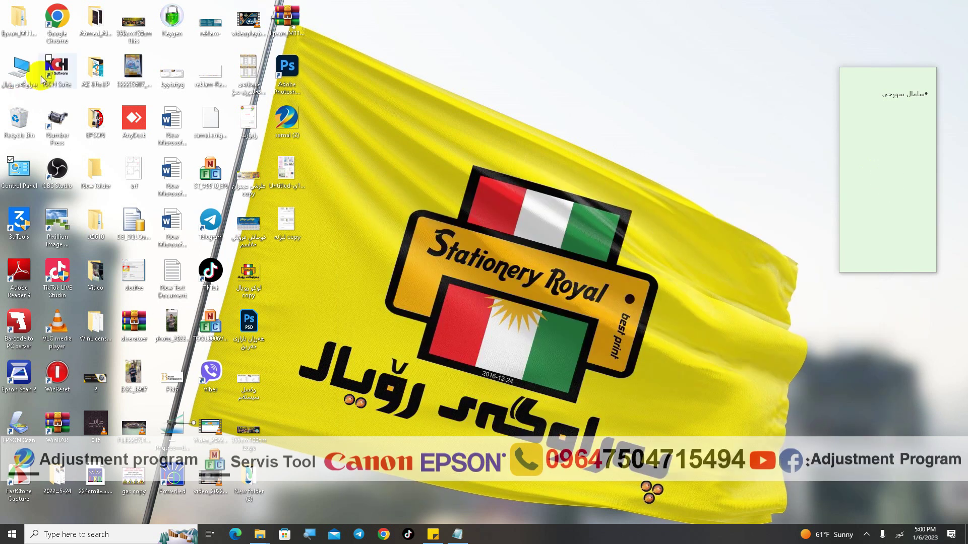
Step: Delete the broken Photoshop desktop shortcut and refresh the desktop
{"action": "double_click", "coordinate": [288, 69]}
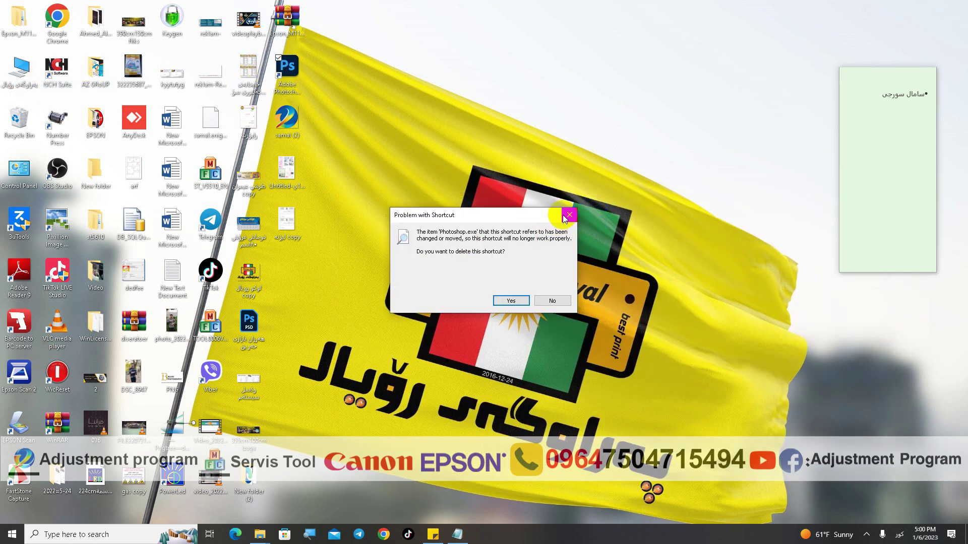
{"action": "left_click", "coordinate": [511, 300]}
{"action": "right_click", "coordinate": [397, 117]}
{"action": "left_click", "coordinate": [424, 145]}
Step: Open Downloads from This PC and bring up the Photoshop 2023 archive's context menu
{"action": "double_click", "coordinate": [23, 71]}
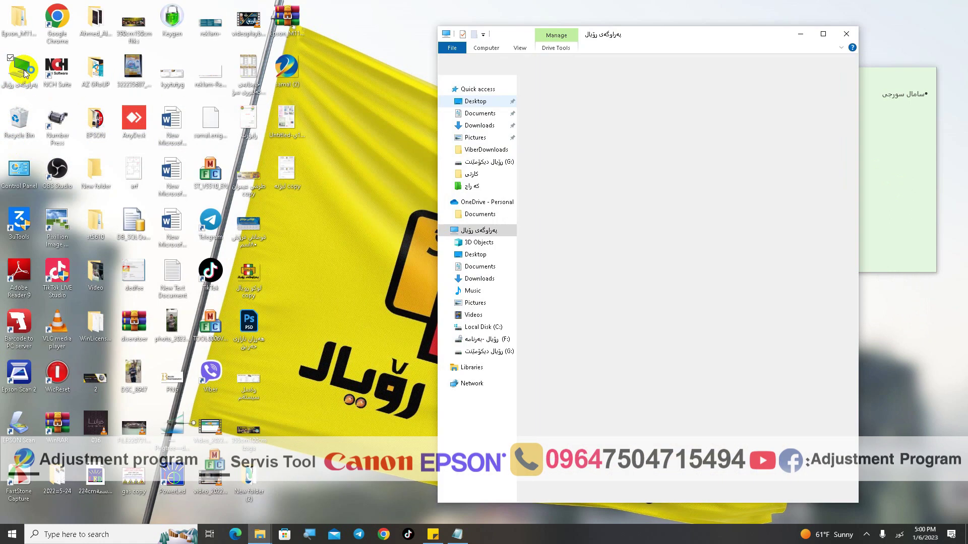
{"action": "left_click", "coordinate": [501, 130]}
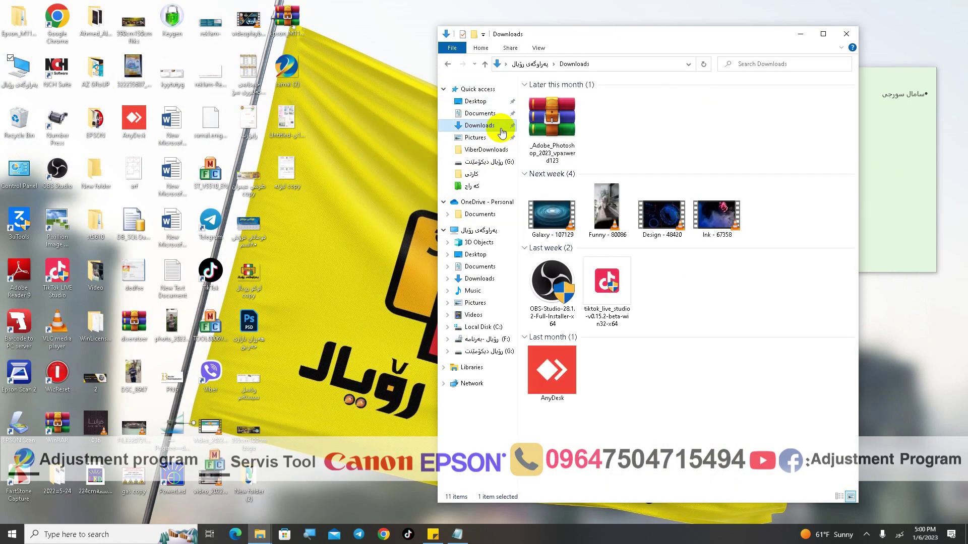
{"action": "right_click", "coordinate": [549, 122]}
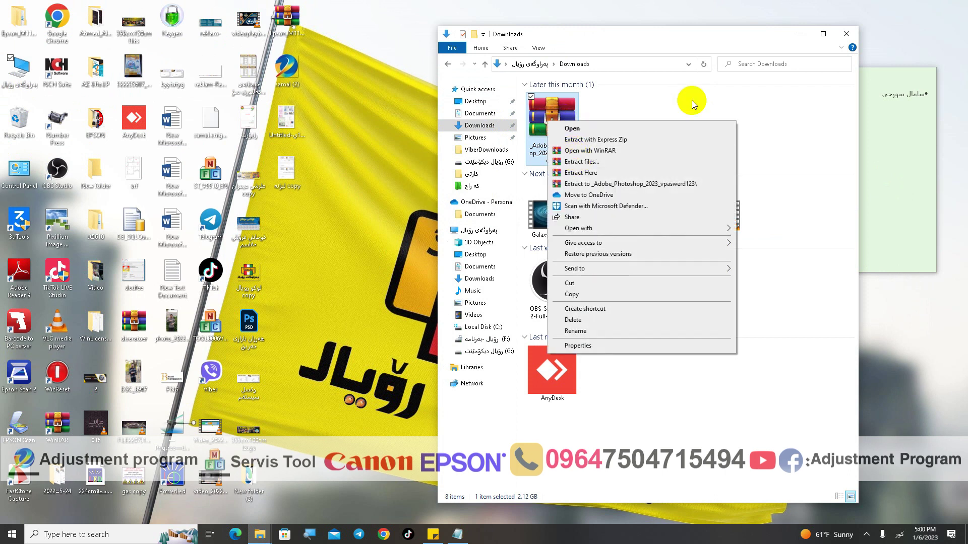
Step: Extract the password-protected Photoshop 2023 archive into its own folder in Downloads
{"action": "left_click", "coordinate": [823, 33]}
{"action": "right_click", "coordinate": [137, 77]}
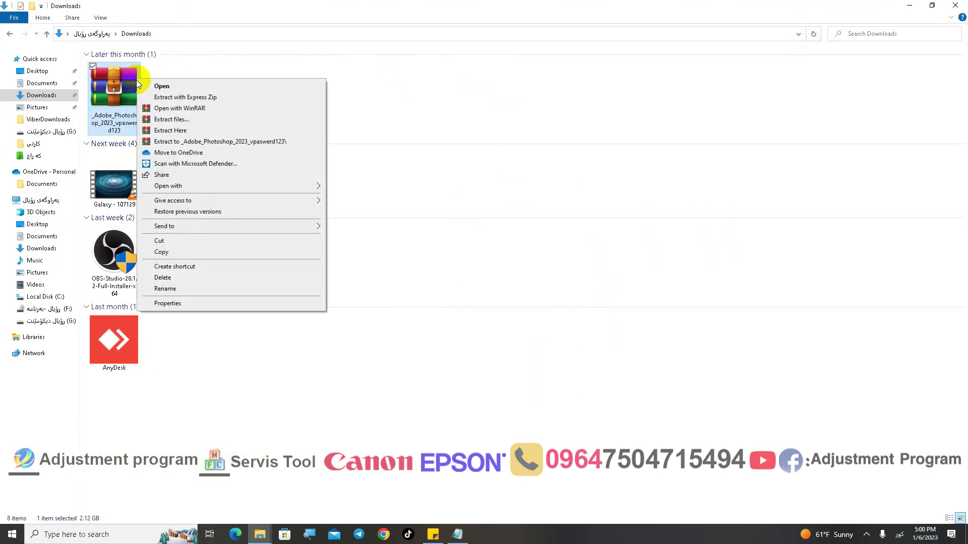
{"action": "left_click", "coordinate": [162, 117]}
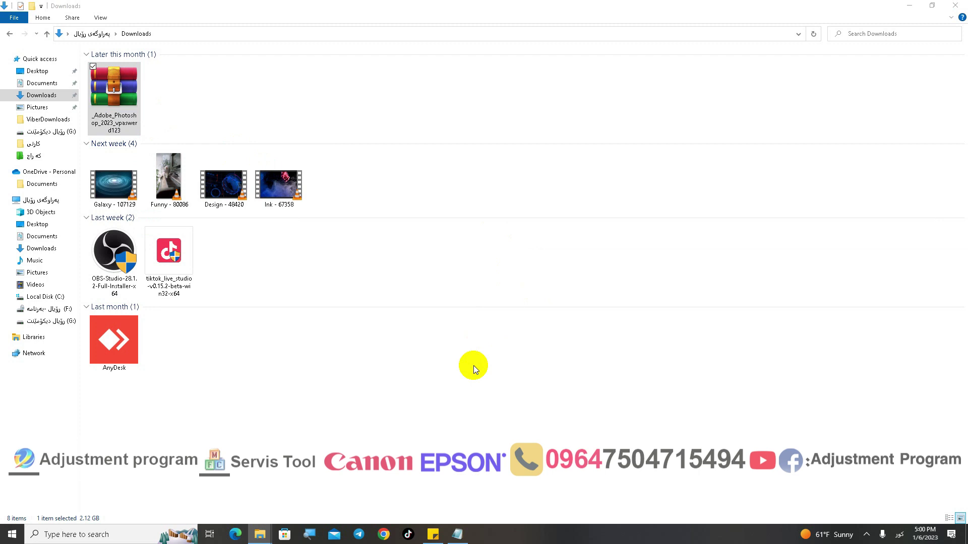
{"action": "left_click", "coordinate": [514, 366]}
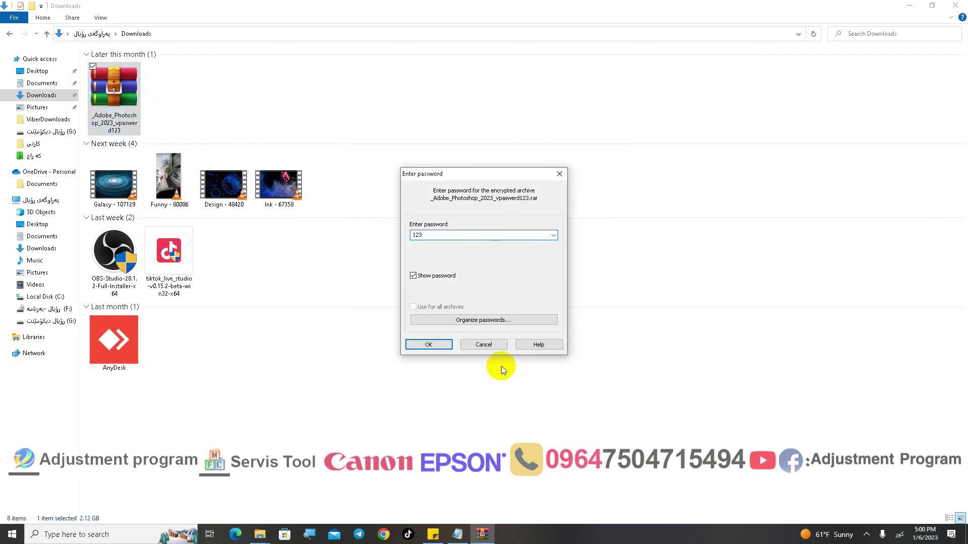
{"action": "left_click", "coordinate": [429, 344]}
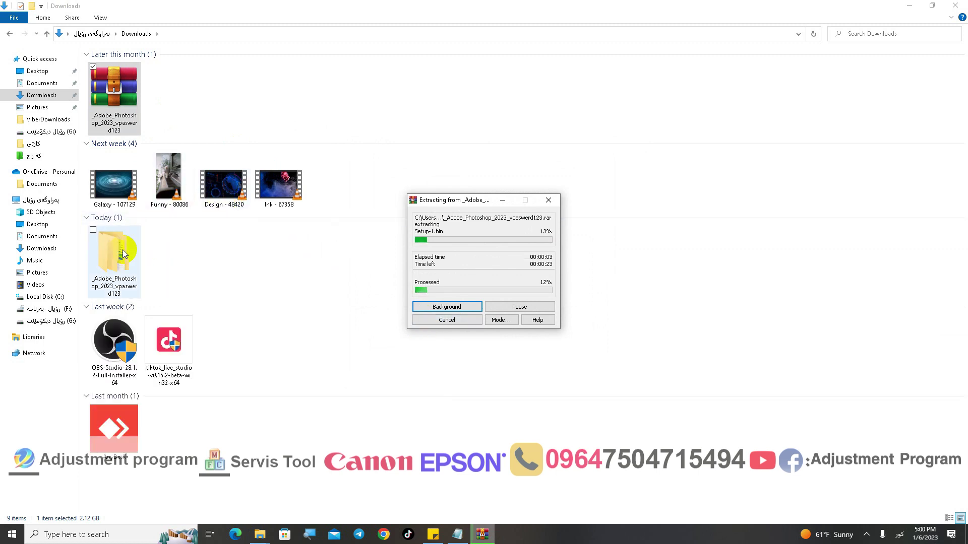
Step: Restore the Downloads window to normal size and move it further left
{"action": "left_click", "coordinate": [932, 5]}
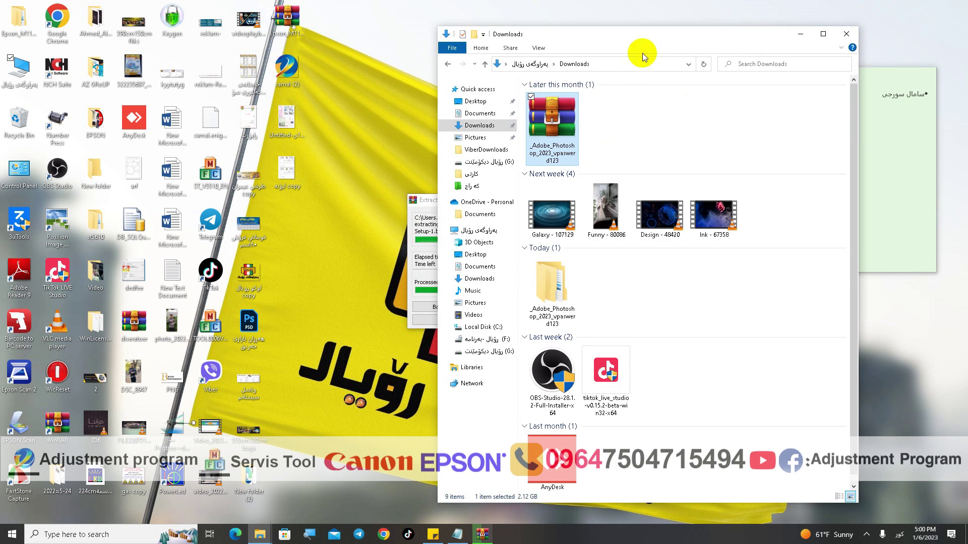
{"action": "left_click_drag", "start_coordinate": [630, 37], "coordinate": [480, 32]}
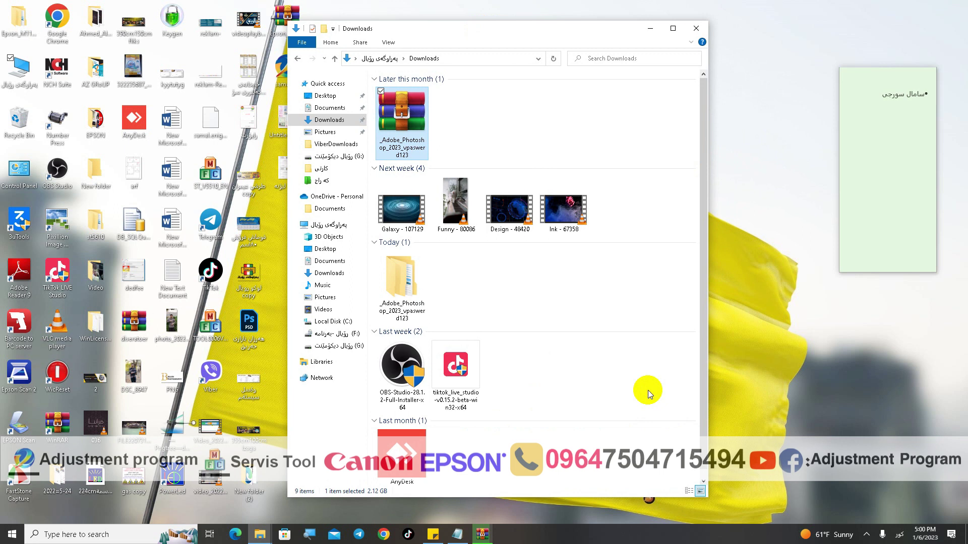
{"action": "left_click", "coordinate": [384, 534]}
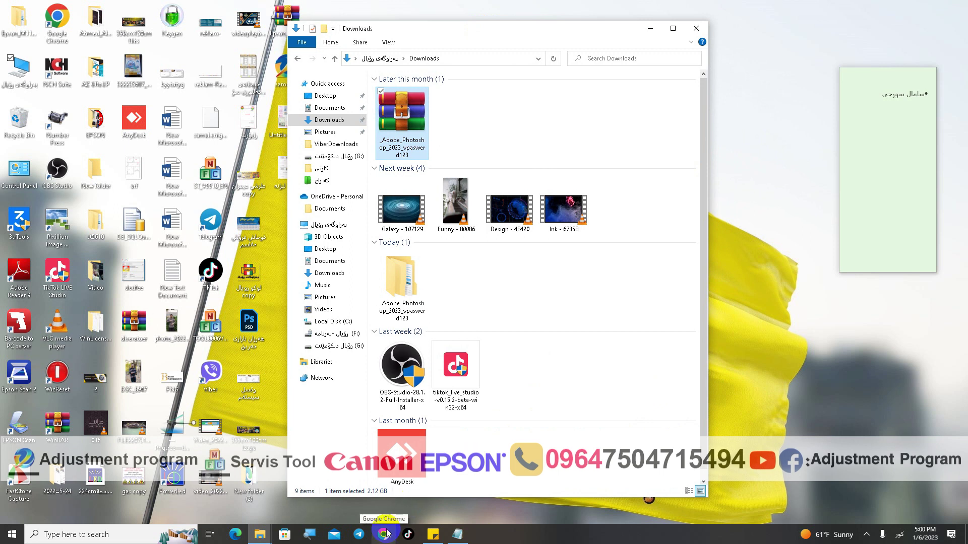
Step: Run the Photoshop 2023 setup program from the extracted version subfolder
{"action": "double_click", "coordinate": [410, 287]}
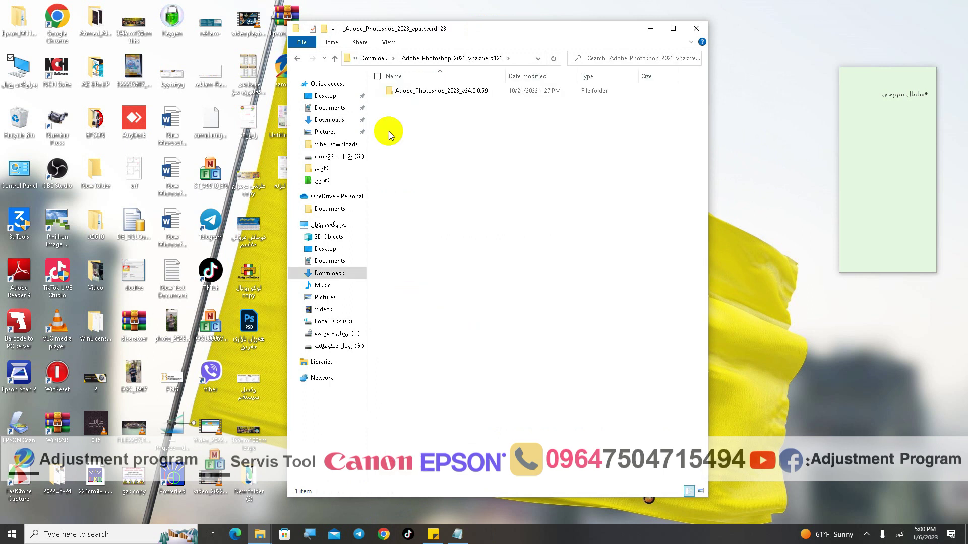
{"action": "double_click", "coordinate": [413, 91]}
{"action": "double_click", "coordinate": [418, 101]}
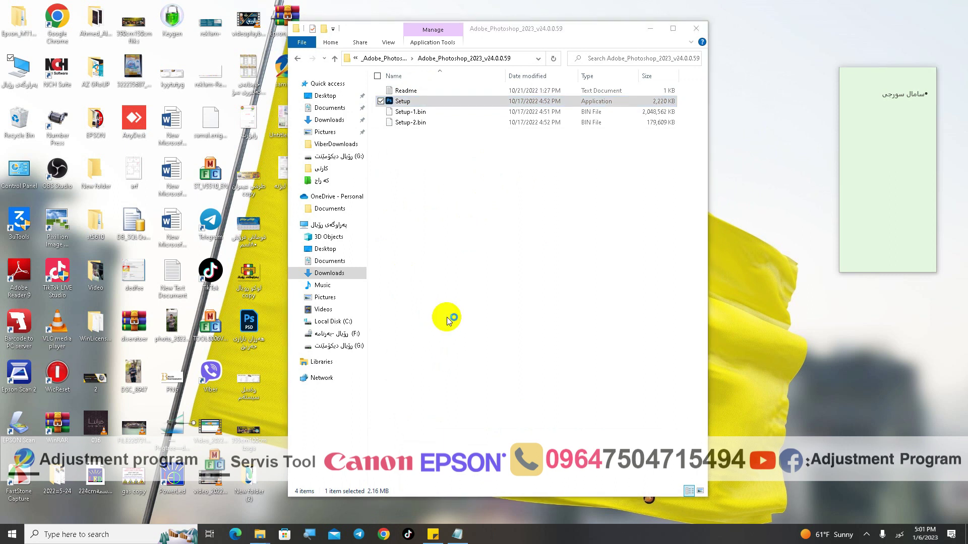
{"action": "left_click", "coordinate": [701, 31]}
Step: Accept the default install and Start Menu folders and start installing with a desktop shortcut
{"action": "left_click", "coordinate": [542, 348]}
{"action": "left_click", "coordinate": [524, 308]}
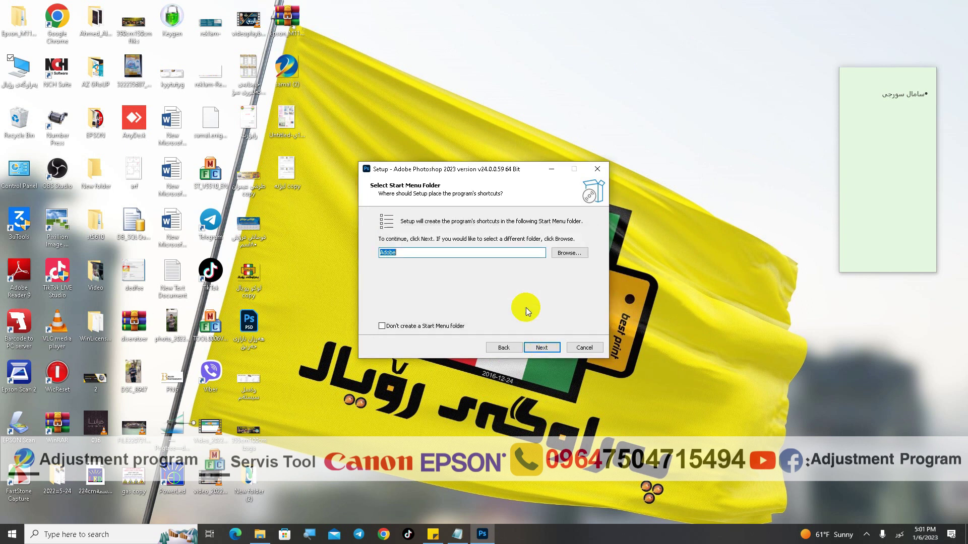
{"action": "left_click", "coordinate": [541, 348]}
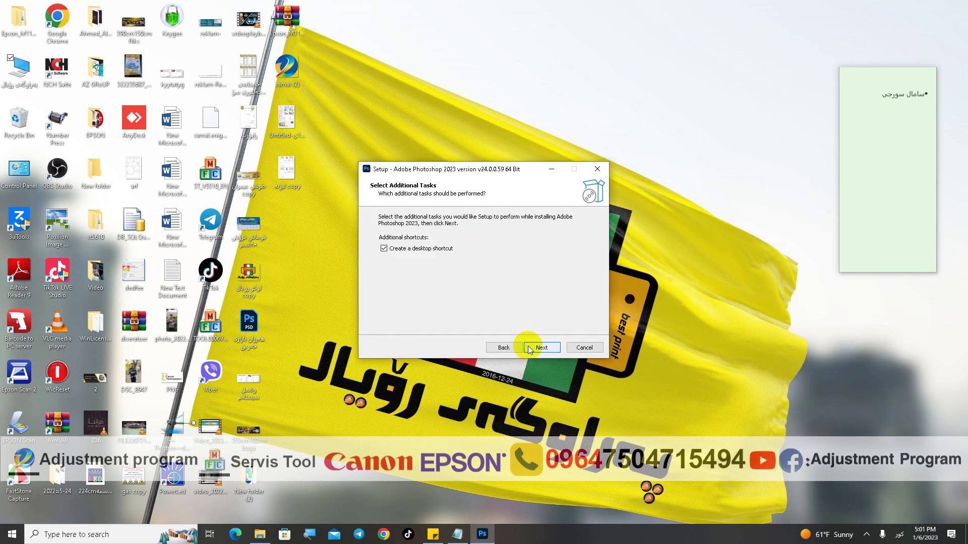
{"action": "left_click", "coordinate": [504, 347]}
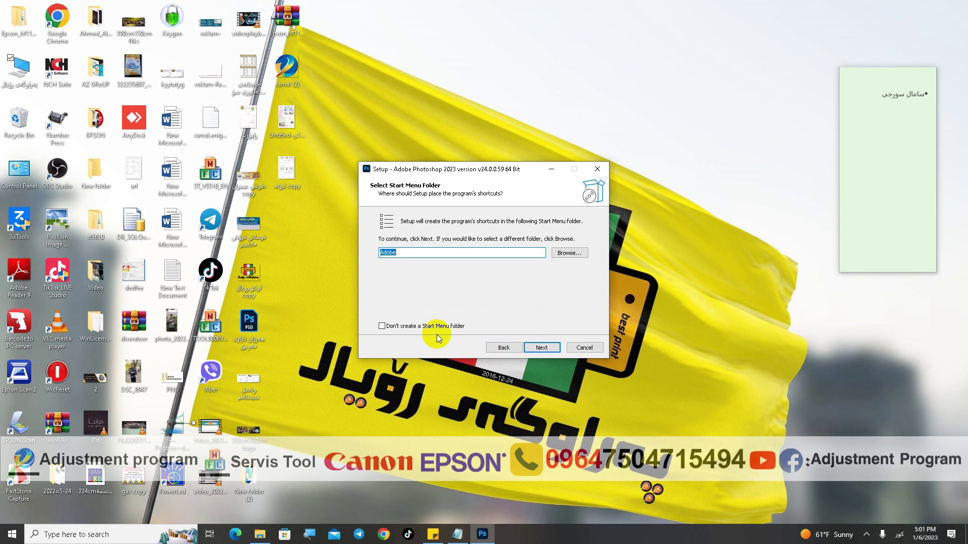
{"action": "left_click", "coordinate": [545, 348]}
{"action": "left_click", "coordinate": [543, 348]}
{"action": "left_click", "coordinate": [542, 348]}
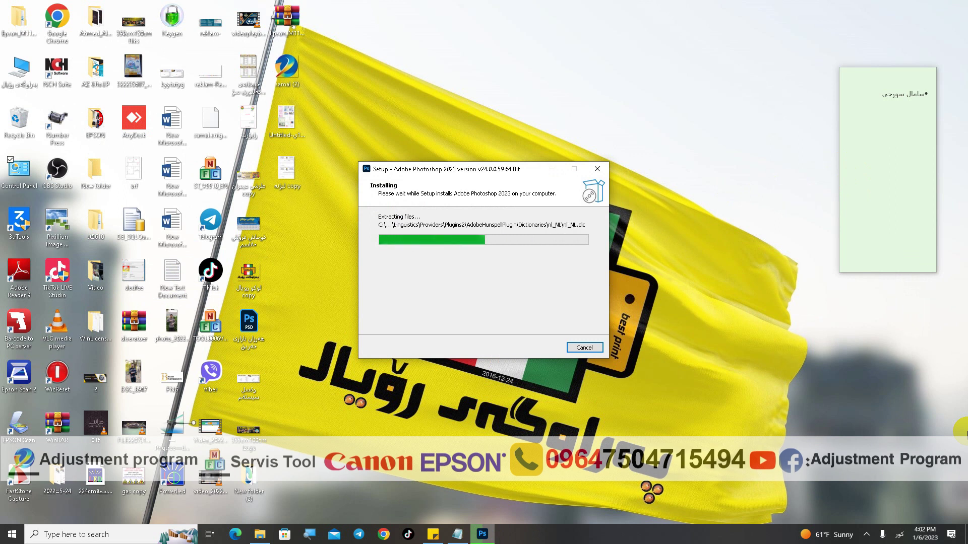
Step: Peek at the hidden notification-area icons while Photoshop 2023 installs
{"action": "left_click", "coordinate": [867, 536]}
{"action": "left_click", "coordinate": [718, 371]}
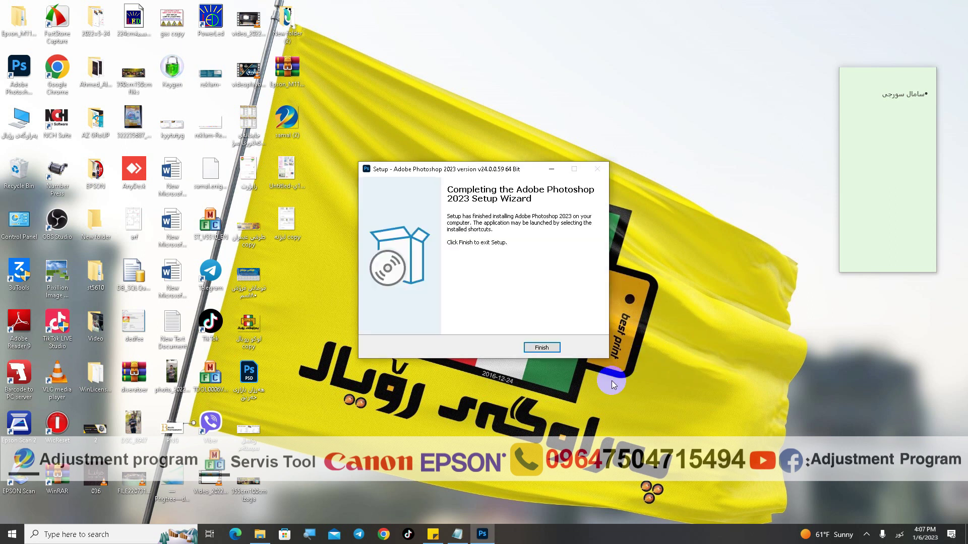
Step: Close the finished setup wizard and launch Photoshop 2023 from its new desktop shortcut
{"action": "left_click", "coordinate": [544, 347]}
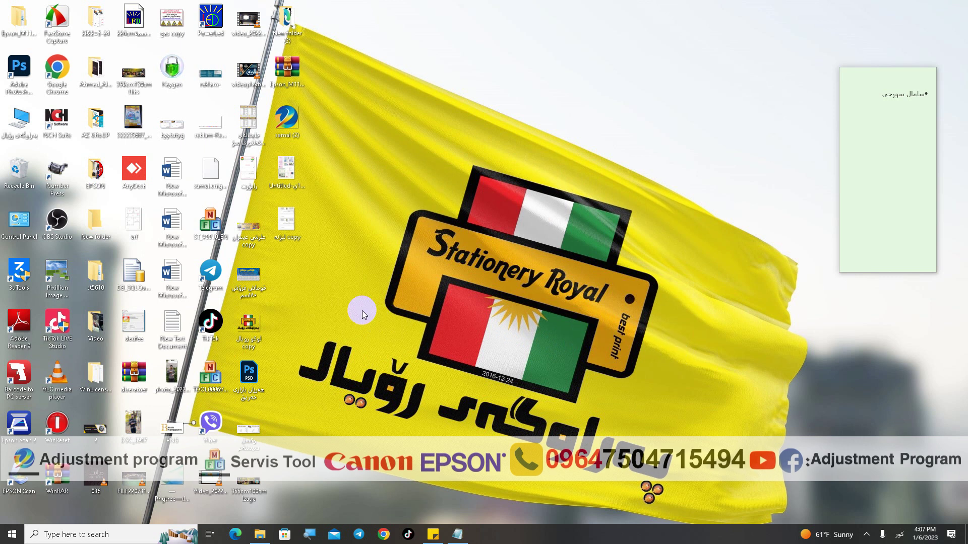
{"action": "left_click", "coordinate": [21, 88]}
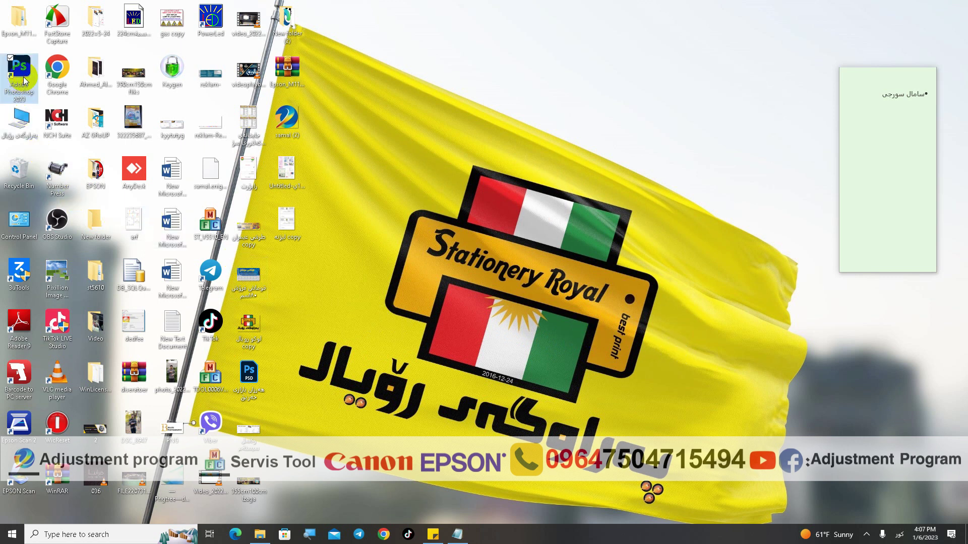
{"action": "double_click", "coordinate": [25, 103]}
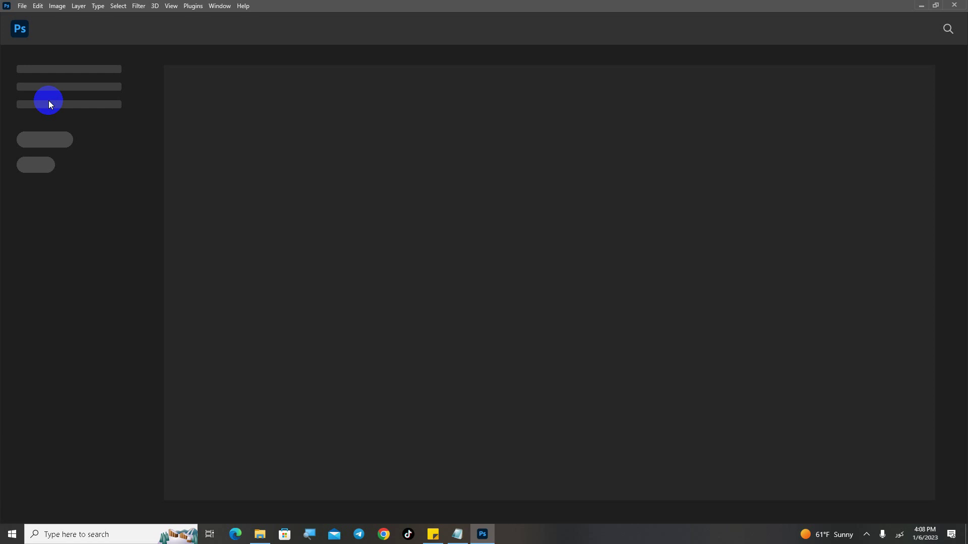
Step: Open the File > Open dialog in Photoshop, then cancel it without opening an image
{"action": "left_click", "coordinate": [22, 5]}
{"action": "left_click", "coordinate": [29, 26]}
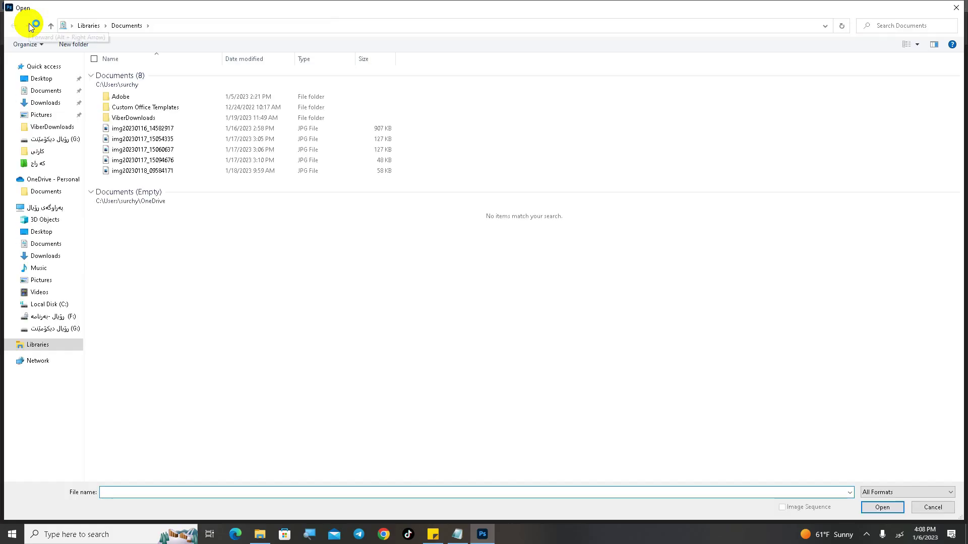
{"action": "left_click", "coordinate": [956, 8]}
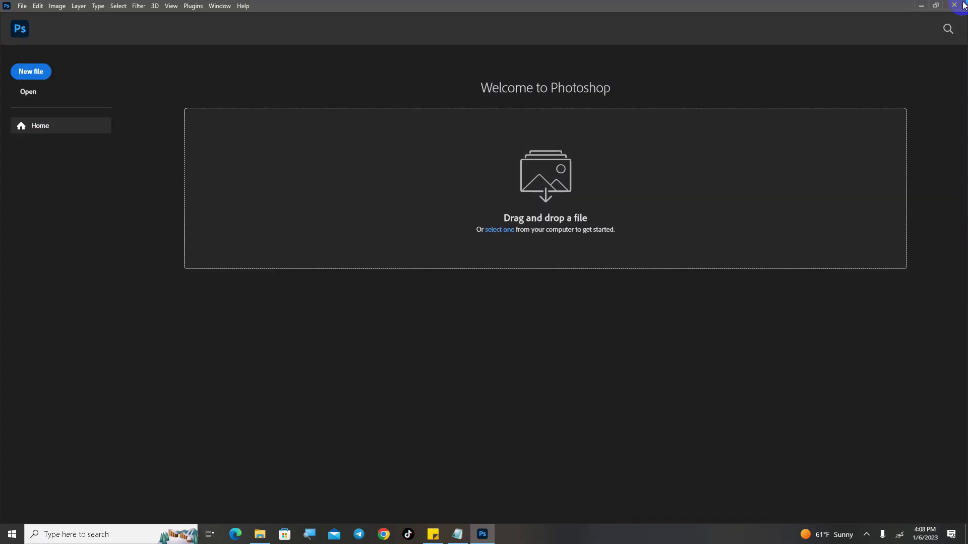
Step: Look through the Help menu, dismiss it, and quit Photoshop
{"action": "left_click", "coordinate": [244, 6]}
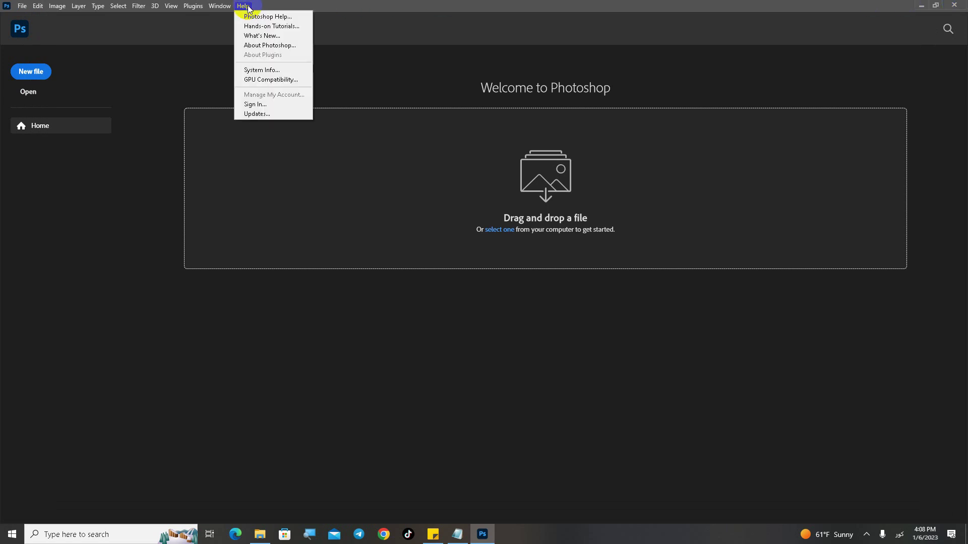
{"action": "left_click", "coordinate": [329, 21]}
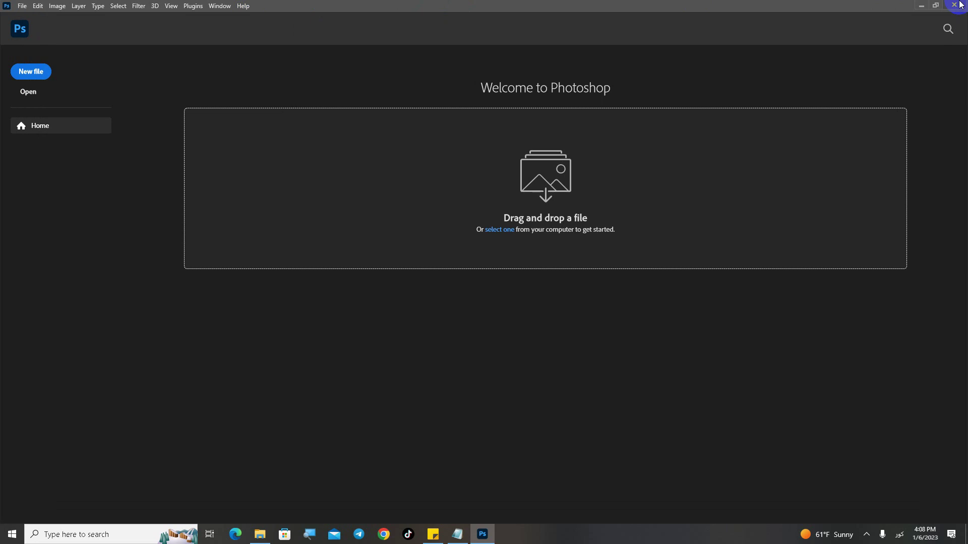
{"action": "left_click", "coordinate": [960, 4]}
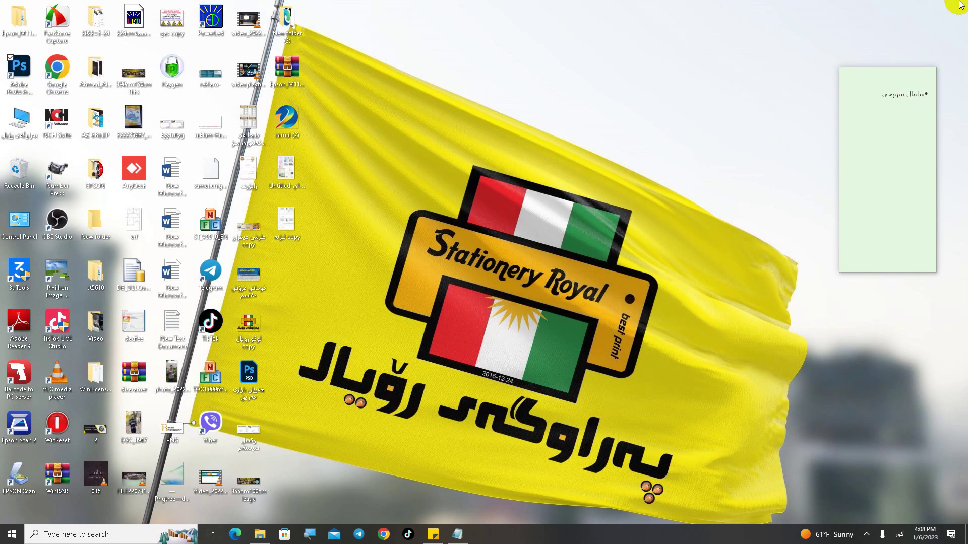
Step: Show the hidden notification-area icons from the taskbar chevron
{"action": "left_click", "coordinate": [474, 313]}
{"action": "left_click", "coordinate": [867, 534]}
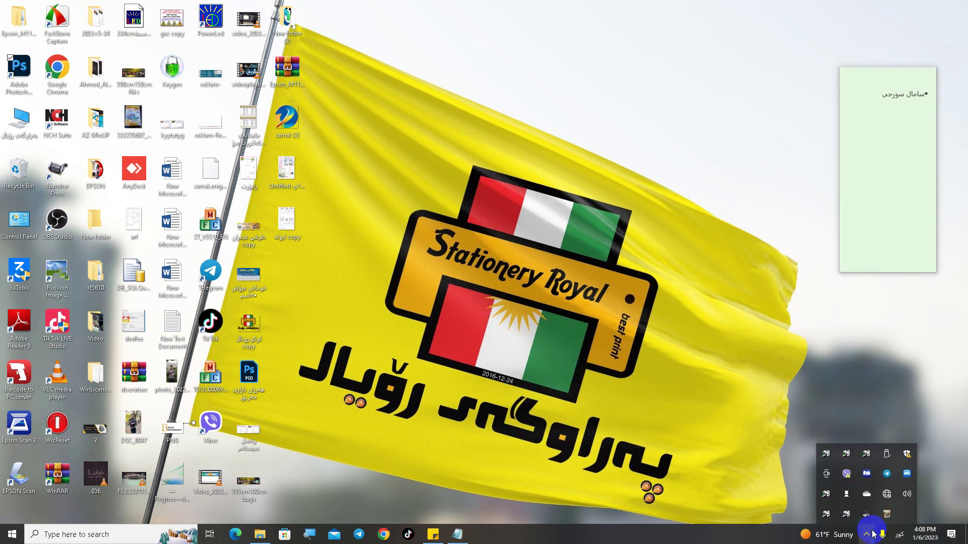